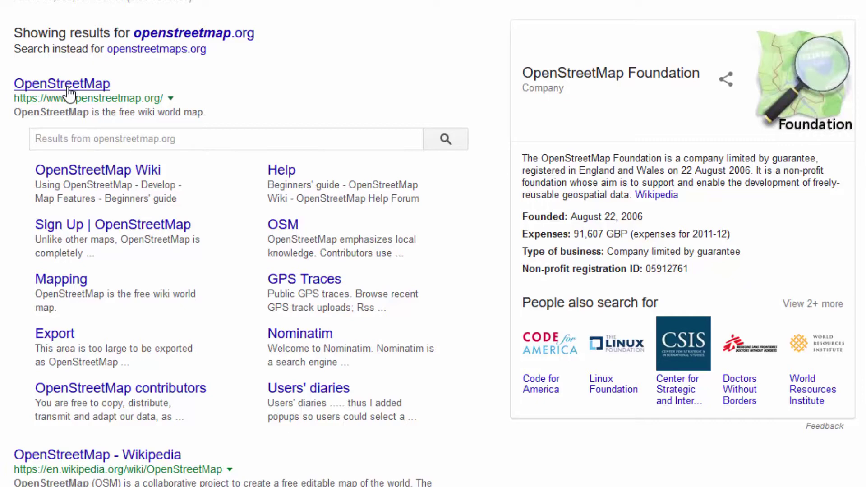
Open OpenStreetMap, close its welcome panel, and zoom in over northern Colorado
{"action": "left_click", "coordinate": [68, 84]}
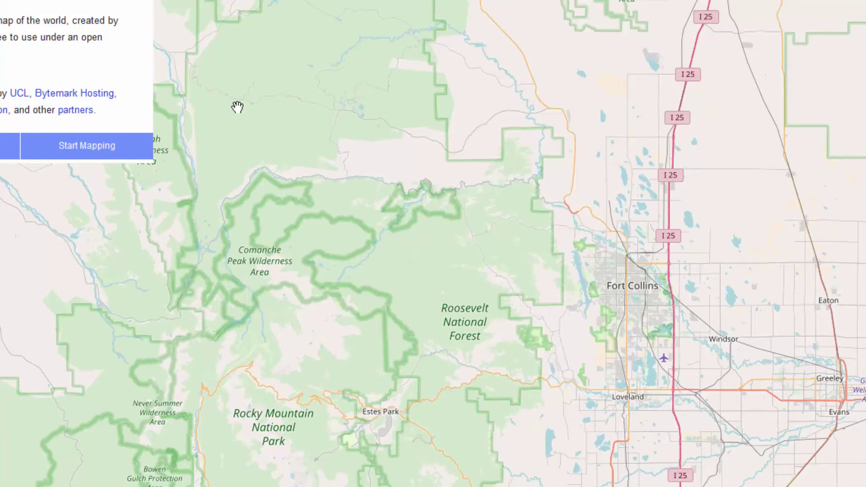
{"action": "left_click", "coordinate": [128, 2]}
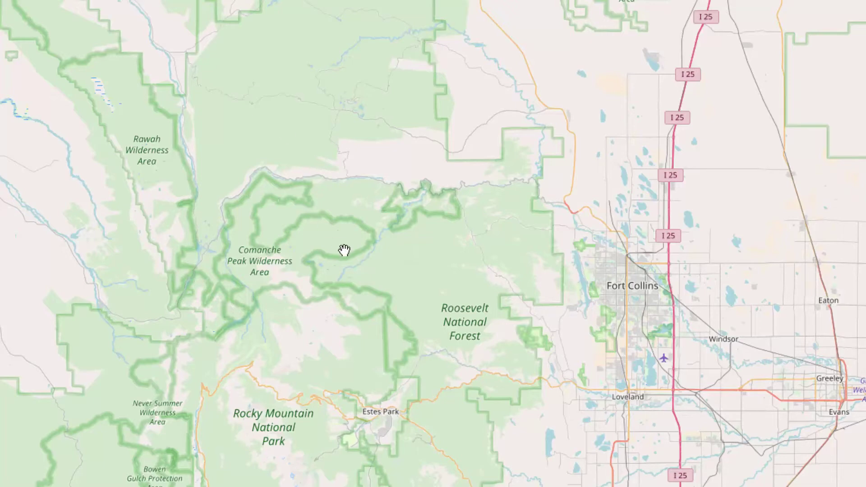
{"action": "left_click_drag", "start_coordinate": [344, 249], "coordinate": [425, 211]}
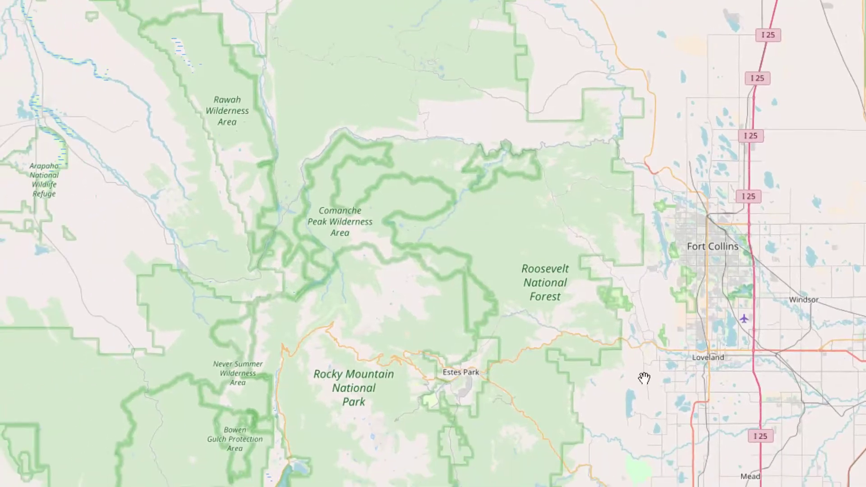
{"action": "scroll", "coordinate": [600, 260], "scroll_direction": "up", "scroll_amount": 5}
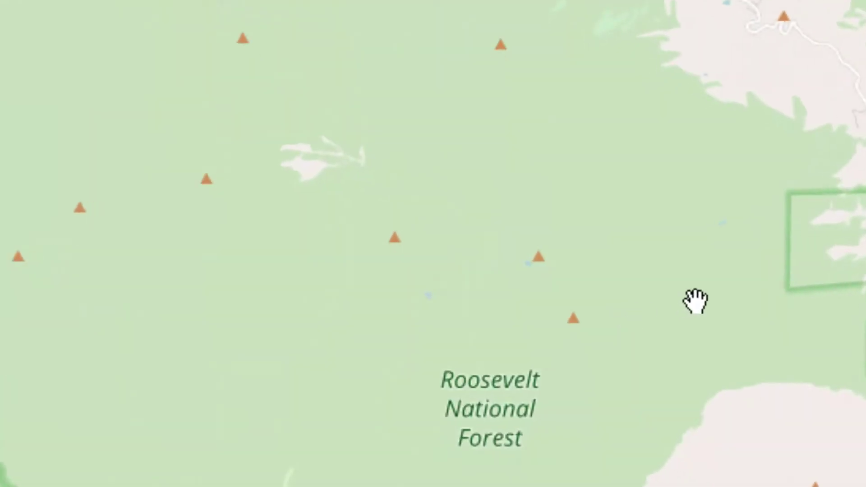
{"action": "scroll", "coordinate": [695, 300], "scroll_direction": "up", "scroll_amount": 1}
{"action": "scroll", "coordinate": [648, 304], "scroll_direction": "up", "scroll_amount": 1}
{"action": "scroll", "coordinate": [648, 303], "scroll_direction": "up", "scroll_amount": 1}
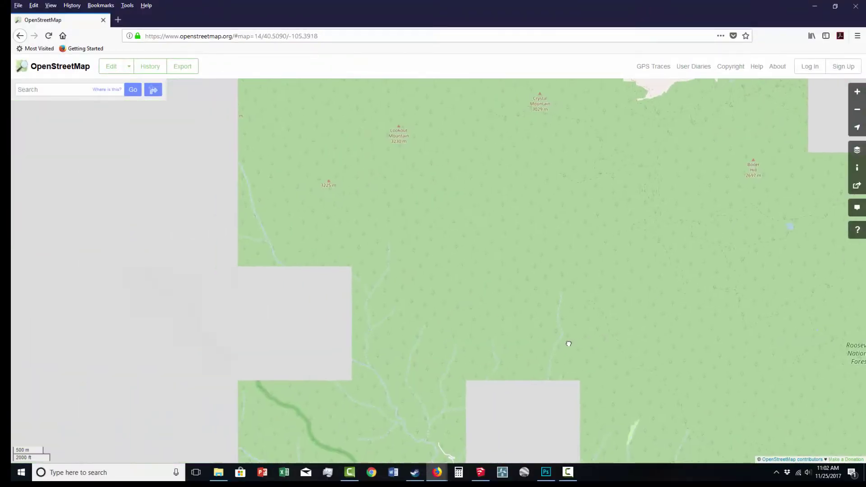
Zoom back out, centre Fort Collins, and zoom in to Hazaleus Natural Area
{"action": "scroll", "coordinate": [471, 282], "scroll_direction": "down", "scroll_amount": 1}
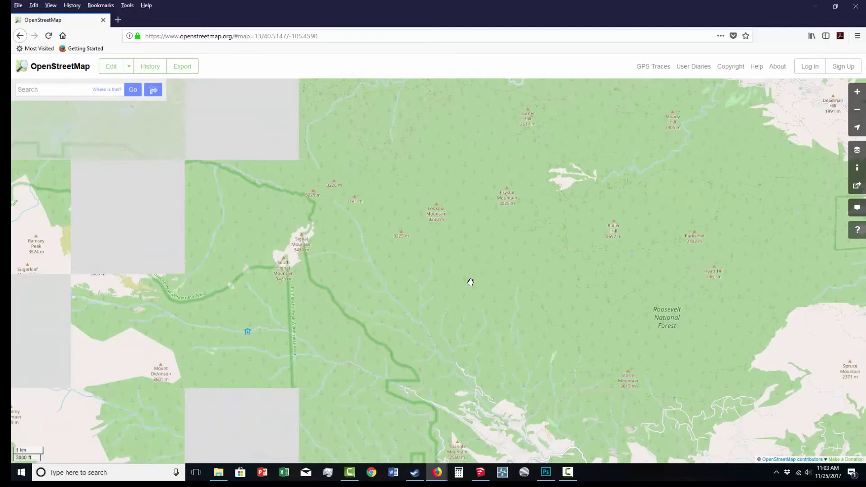
{"action": "scroll", "coordinate": [470, 282], "scroll_direction": "down", "scroll_amount": 1}
{"action": "scroll", "coordinate": [471, 282], "scroll_direction": "down", "scroll_amount": 1}
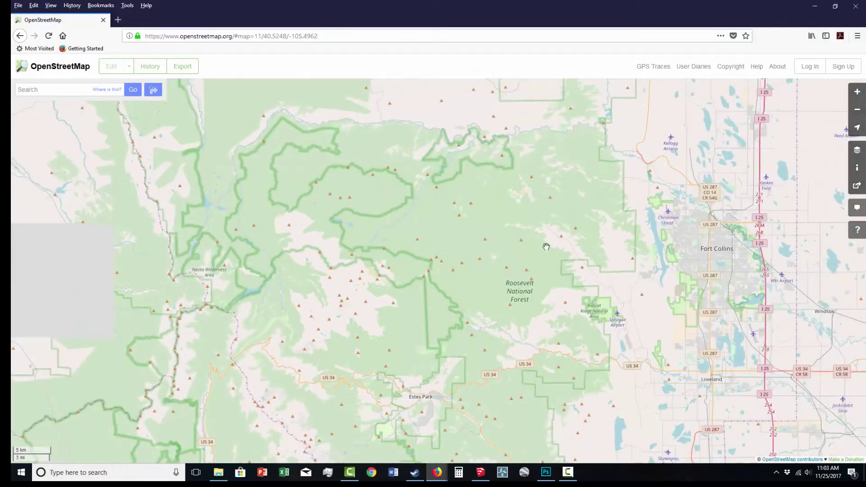
{"action": "left_click_drag", "start_coordinate": [547, 246], "coordinate": [397, 230]}
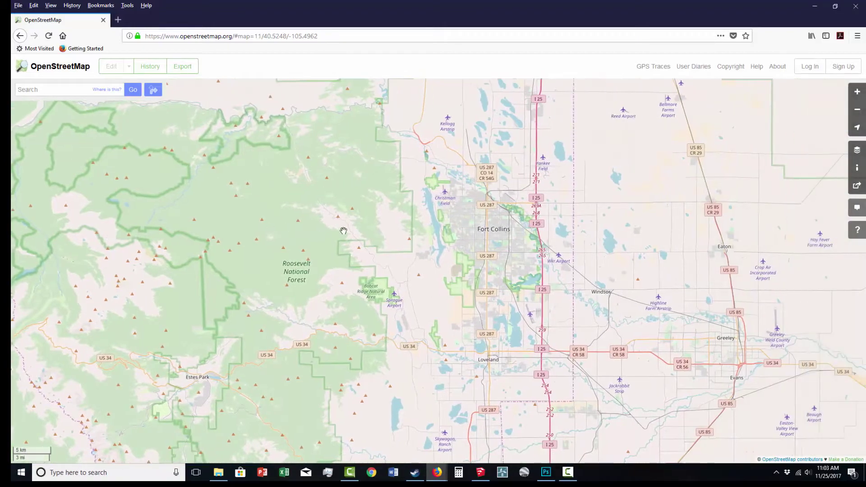
{"action": "scroll", "coordinate": [461, 283], "scroll_direction": "up", "scroll_amount": 1}
{"action": "scroll", "coordinate": [476, 272], "scroll_direction": "up", "scroll_amount": 1}
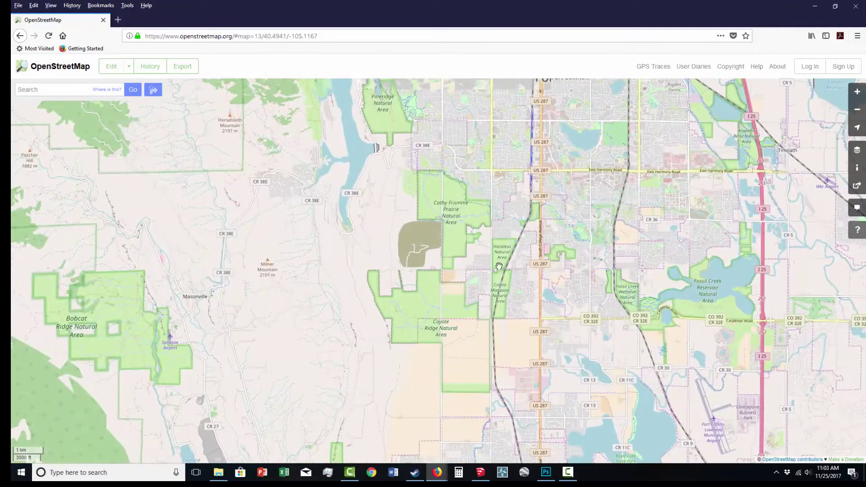
{"action": "scroll", "coordinate": [508, 252], "scroll_direction": "up", "scroll_amount": 1}
{"action": "scroll", "coordinate": [501, 258], "scroll_direction": "up", "scroll_amount": 1}
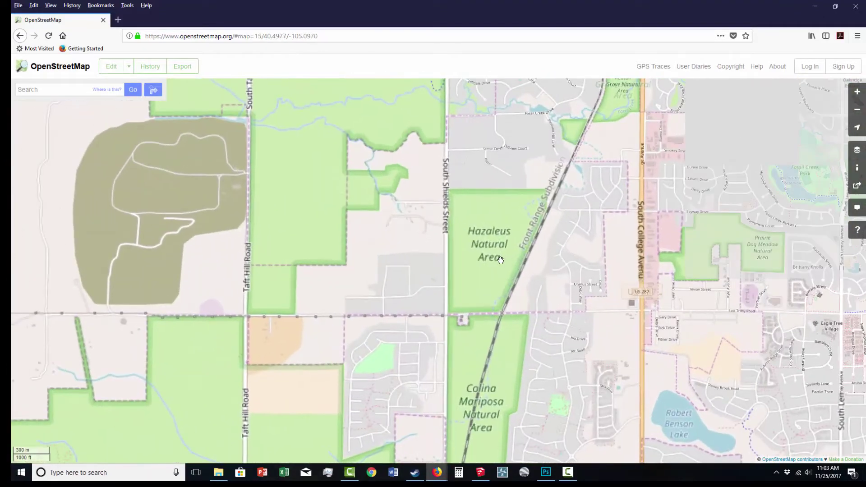
{"action": "scroll", "coordinate": [501, 259], "scroll_direction": "up", "scroll_amount": 1}
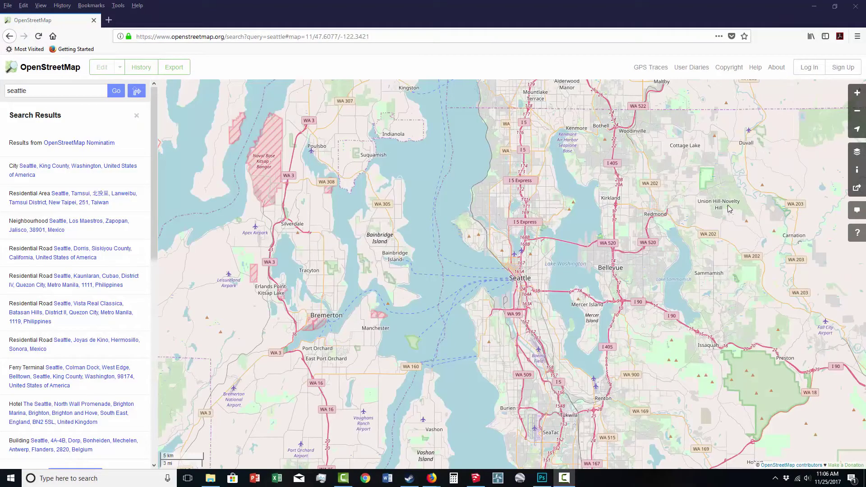
Centre the map on Seattle and zoom past Schmitz Preserve Park to the Alki shoreline
{"action": "left_click_drag", "start_coordinate": [581, 262], "coordinate": [554, 236]}
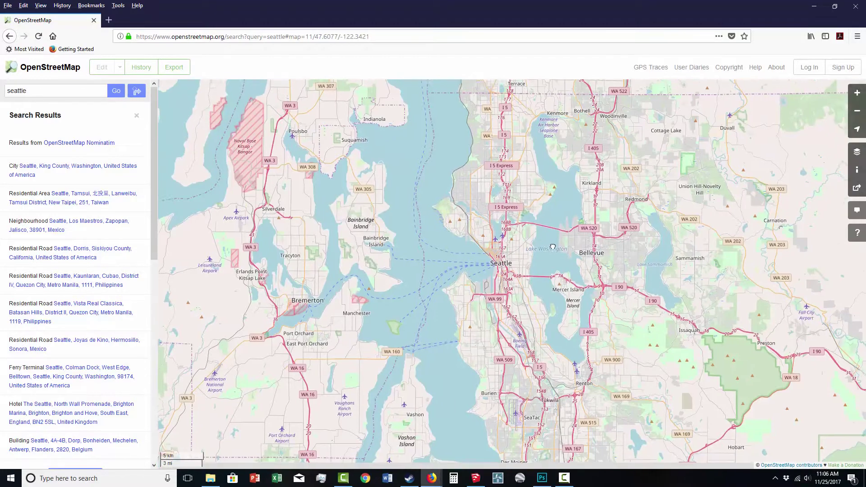
{"action": "scroll", "coordinate": [460, 279], "scroll_direction": "up", "scroll_amount": 1}
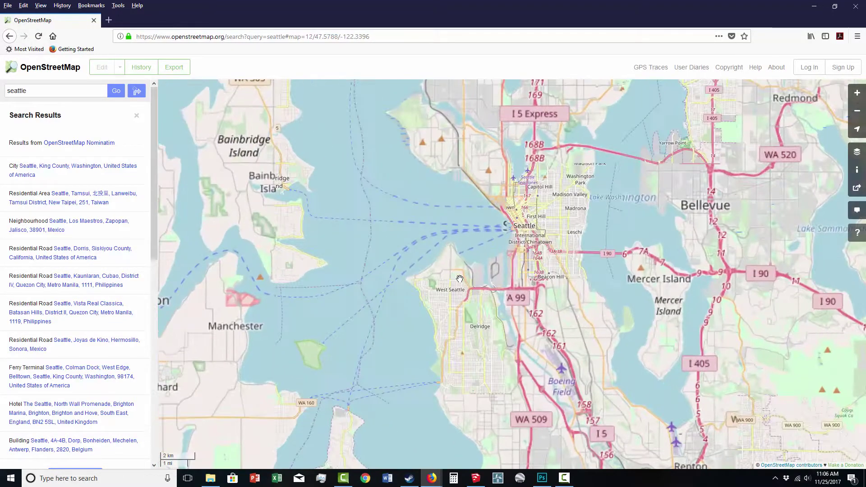
{"action": "scroll", "coordinate": [465, 273], "scroll_direction": "up", "scroll_amount": 1}
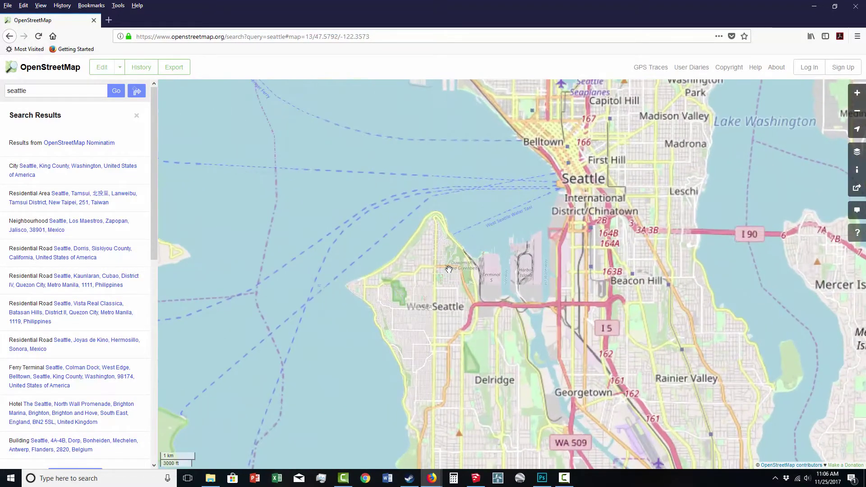
{"action": "scroll", "coordinate": [440, 278], "scroll_direction": "up", "scroll_amount": 1}
{"action": "scroll", "coordinate": [406, 235], "scroll_direction": "up", "scroll_amount": 1}
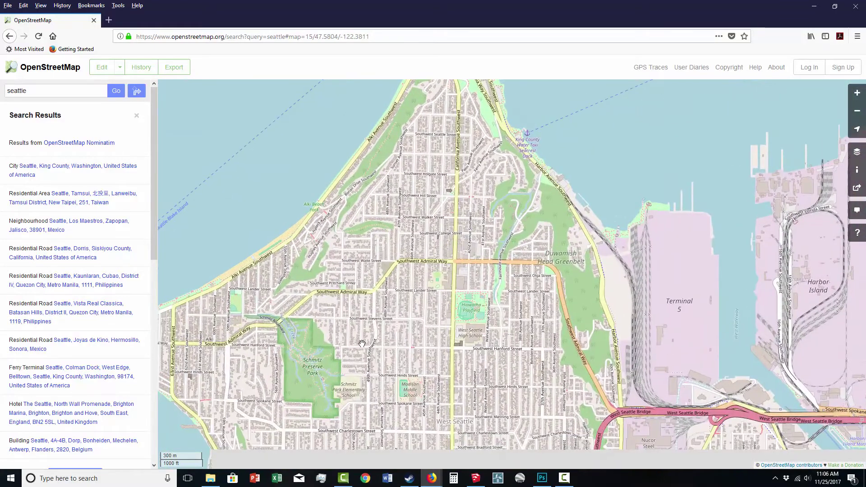
{"action": "scroll", "coordinate": [305, 383], "scroll_direction": "up", "scroll_amount": 1}
{"action": "left_click_drag", "start_coordinate": [305, 383], "coordinate": [416, 267]}
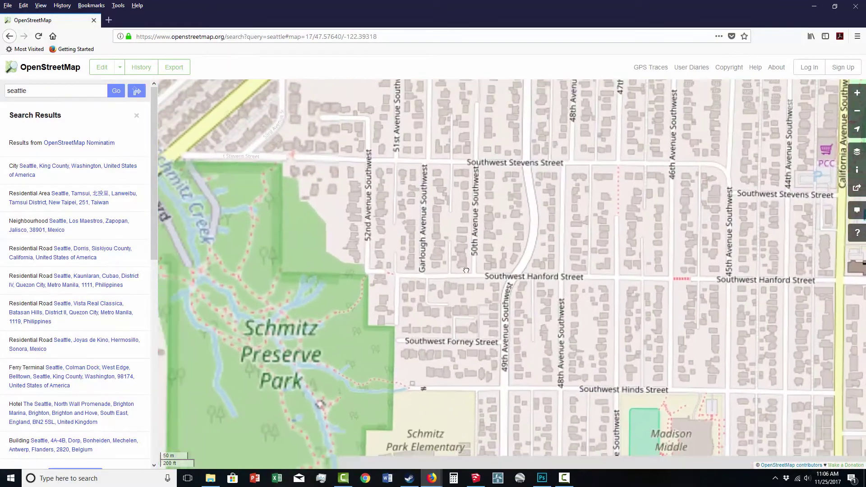
{"action": "scroll", "coordinate": [416, 267], "scroll_direction": "up", "scroll_amount": 1}
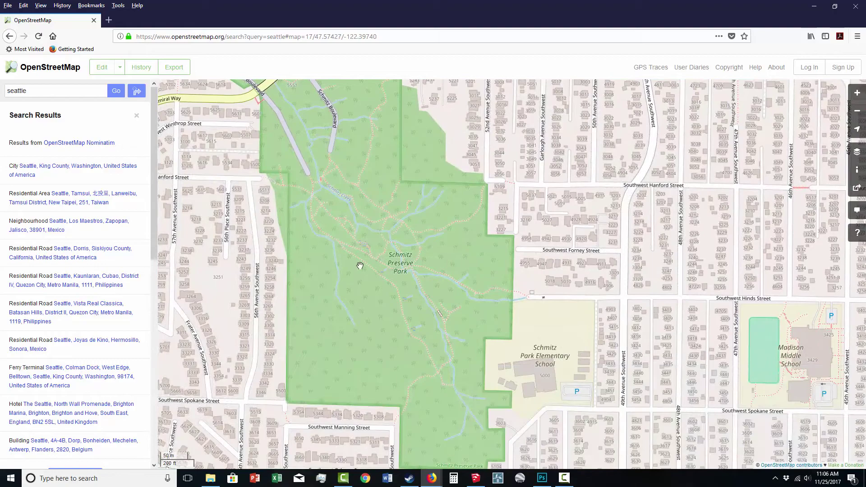
{"action": "left_click_drag", "start_coordinate": [401, 203], "coordinate": [369, 300]}
{"action": "scroll", "coordinate": [453, 315], "scroll_direction": "down", "scroll_amount": 1}
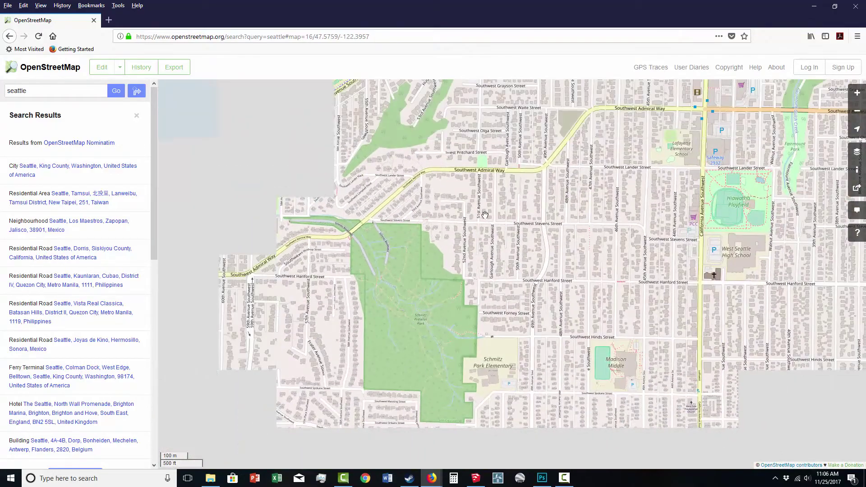
{"action": "left_click_drag", "start_coordinate": [454, 314], "coordinate": [409, 405]}
{"action": "left_click_drag", "start_coordinate": [510, 194], "coordinate": [447, 316]}
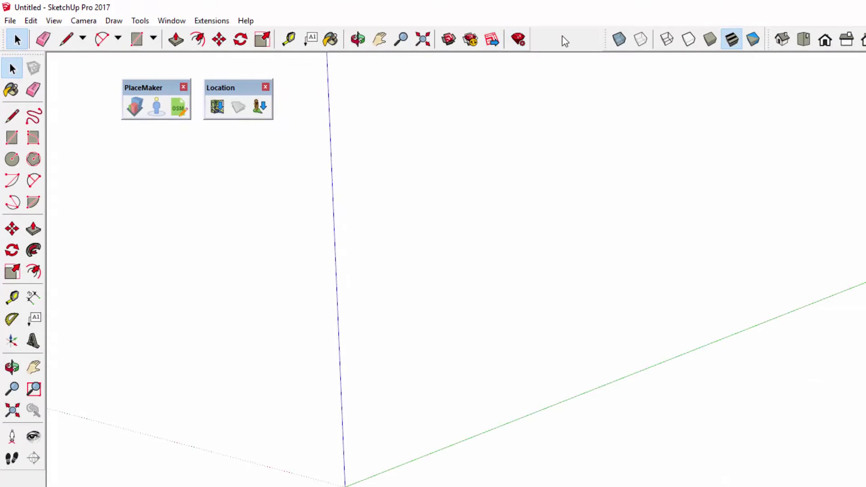
Bring up the Location toolbar's Add Location map showing Seattle, WA
{"action": "right_click", "coordinate": [562, 37]}
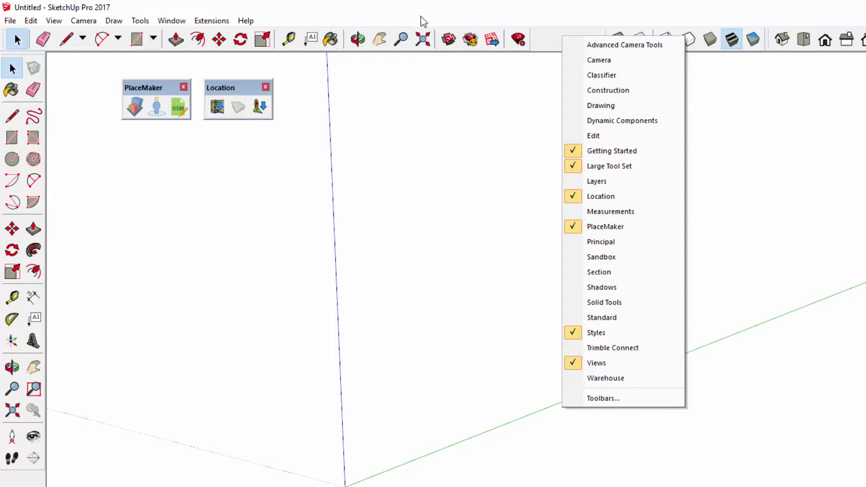
{"action": "left_click", "coordinate": [556, 24]}
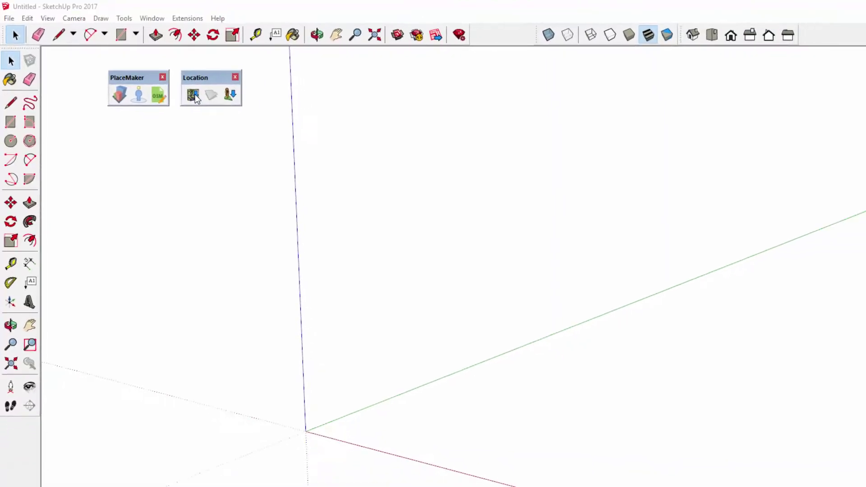
{"action": "left_click", "coordinate": [219, 108]}
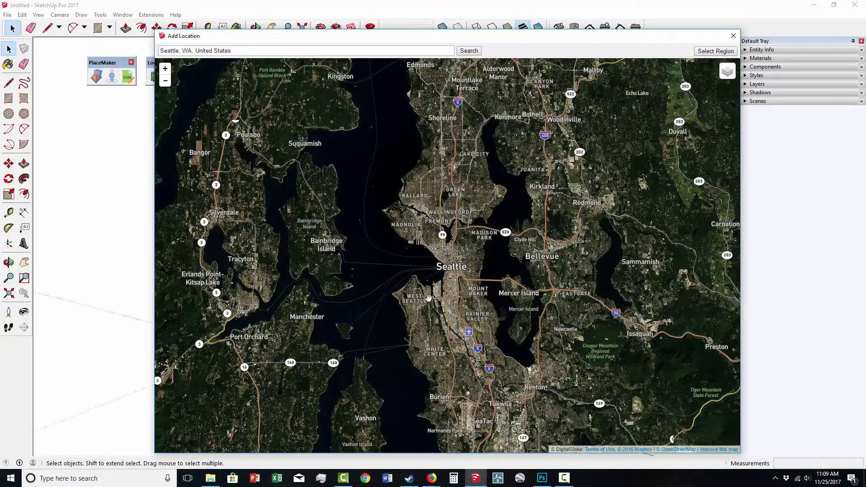
Zoom the Add Location map into West Seattle and begin selecting the import region
{"action": "scroll", "coordinate": [402, 278], "scroll_direction": "up", "scroll_amount": 3}
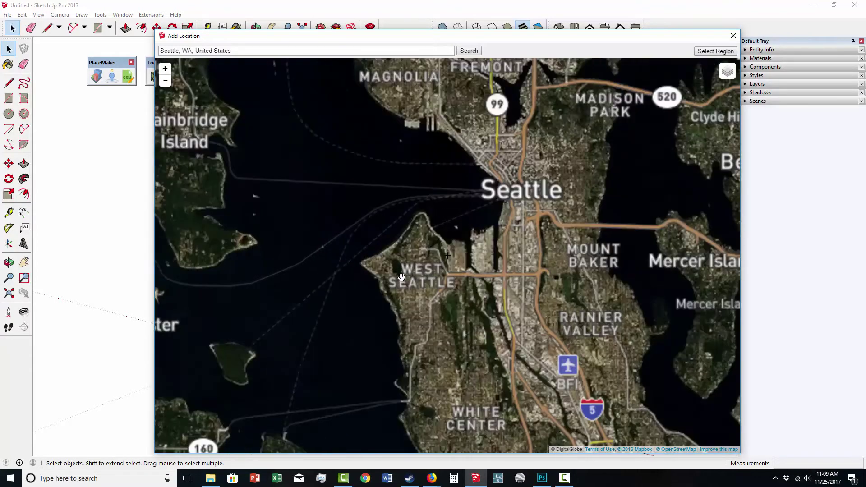
{"action": "scroll", "coordinate": [402, 277], "scroll_direction": "up", "scroll_amount": 3}
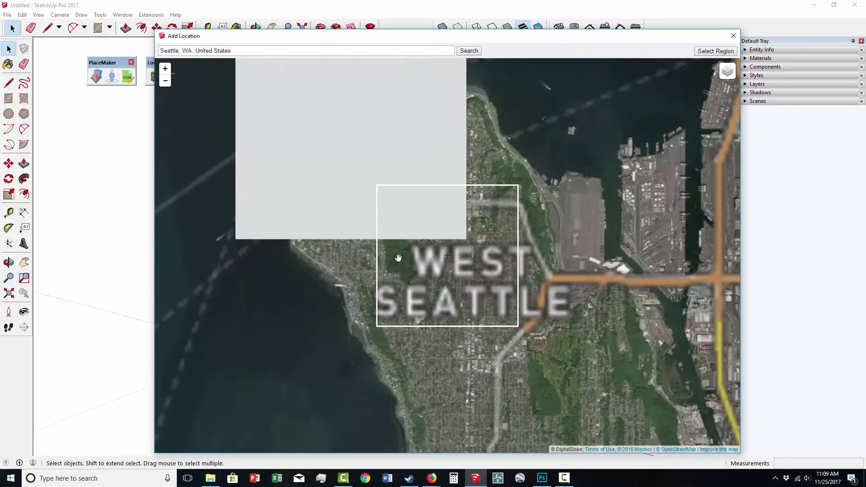
{"action": "left_click_drag", "start_coordinate": [432, 271], "coordinate": [512, 260]}
{"action": "scroll", "coordinate": [431, 268], "scroll_direction": "up", "scroll_amount": 2}
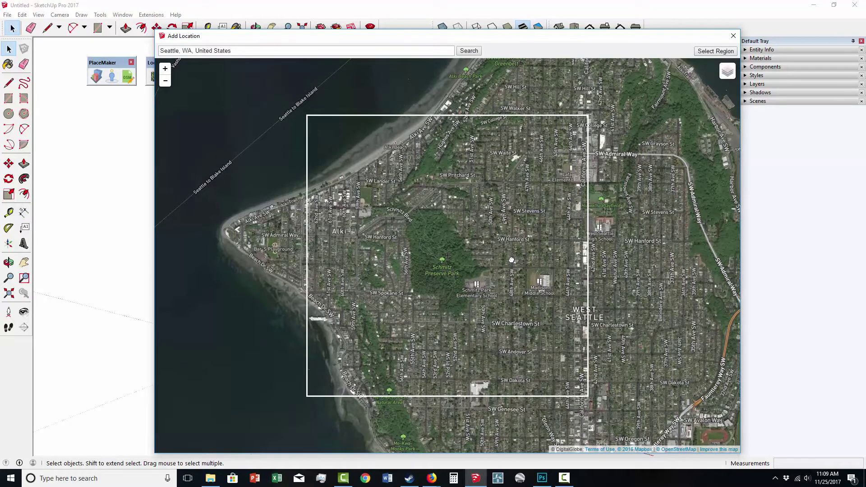
{"action": "left_click", "coordinate": [711, 54]}
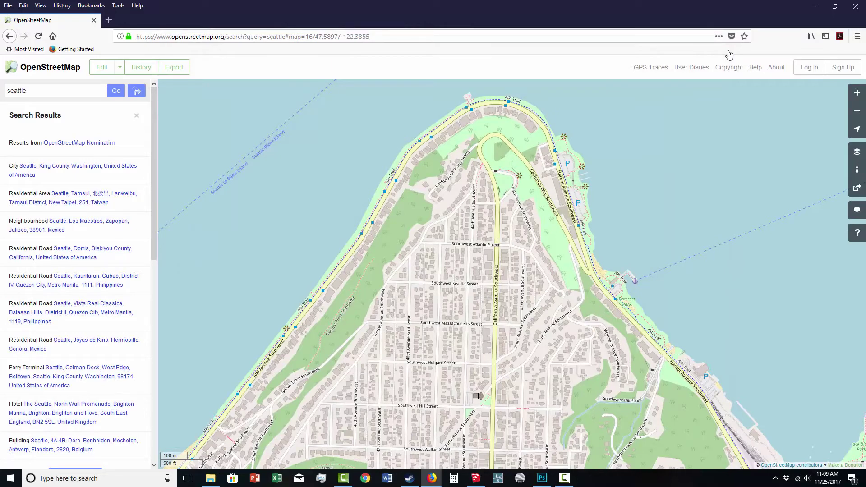
Return to SketchUp and orbit to a high view of the imported West Seattle aerial map
{"action": "left_click", "coordinate": [477, 479]}
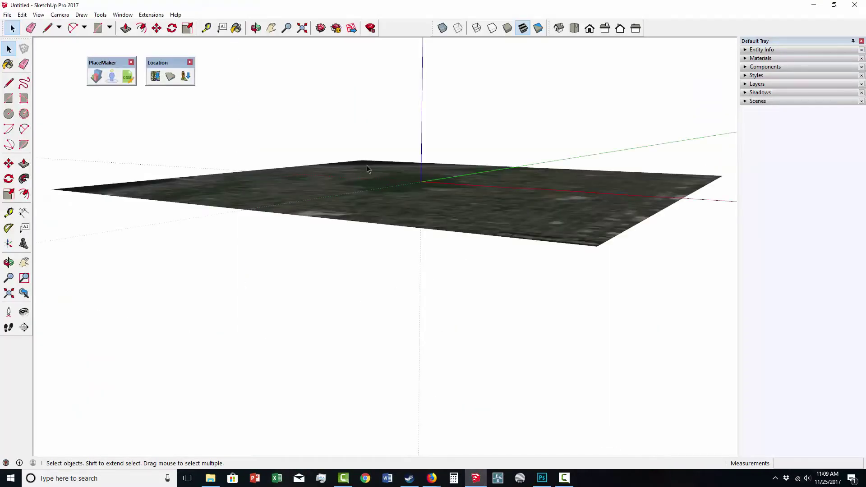
{"action": "middle_click_drag", "start_coordinate": [368, 169], "coordinate": [457, 258]}
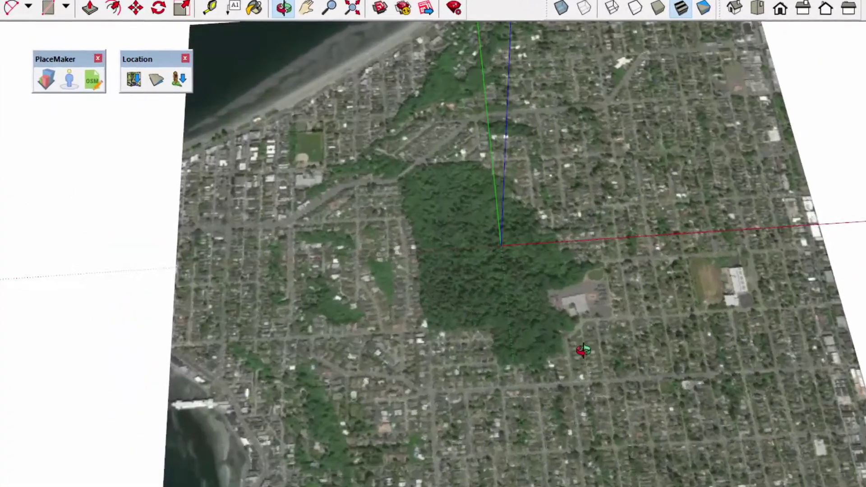
{"action": "mouse_move", "coordinate": [584, 350]}
{"action": "middle_mouse_down"}
{"action": "mouse_move", "coordinate": [571, 352]}
{"action": "mouse_move", "coordinate": [553, 305]}
{"action": "middle_mouse_up"}
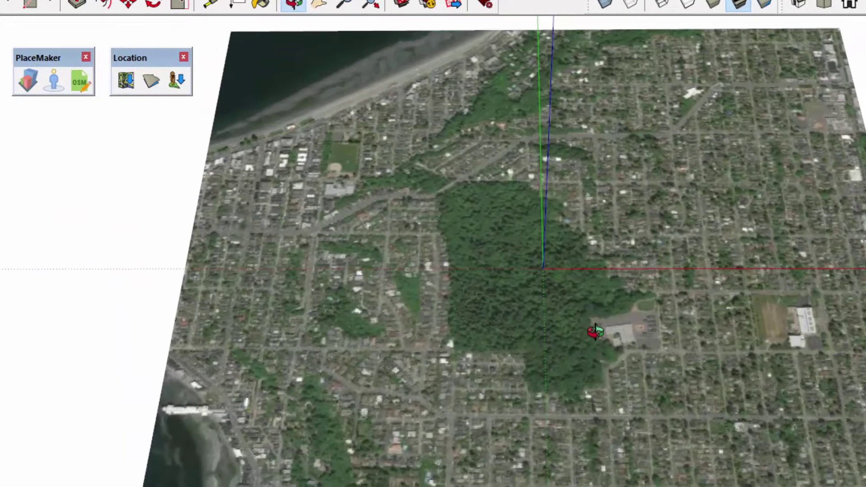
{"action": "middle_click_drag", "start_coordinate": [596, 332], "coordinate": [596, 332]}
Toggle the terrain to 3-D and orbit to low oblique views of it
{"action": "left_click", "coordinate": [152, 81]}
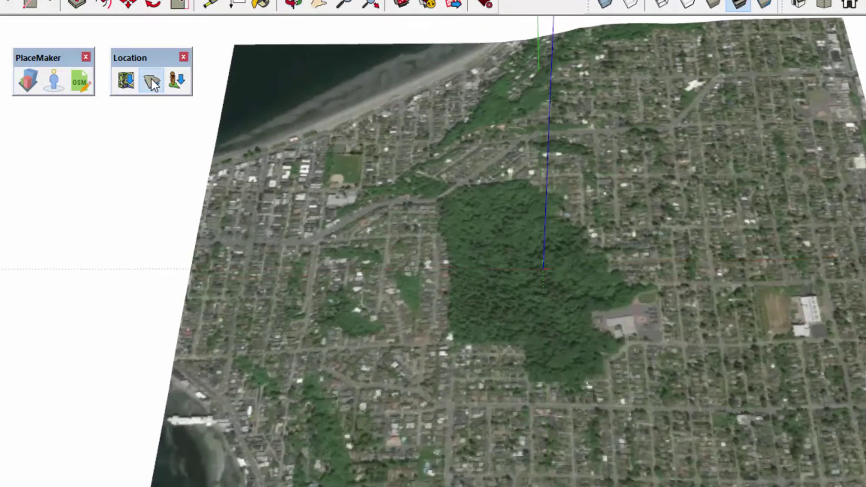
{"action": "middle_click_drag", "start_coordinate": [458, 388], "coordinate": [697, 357]}
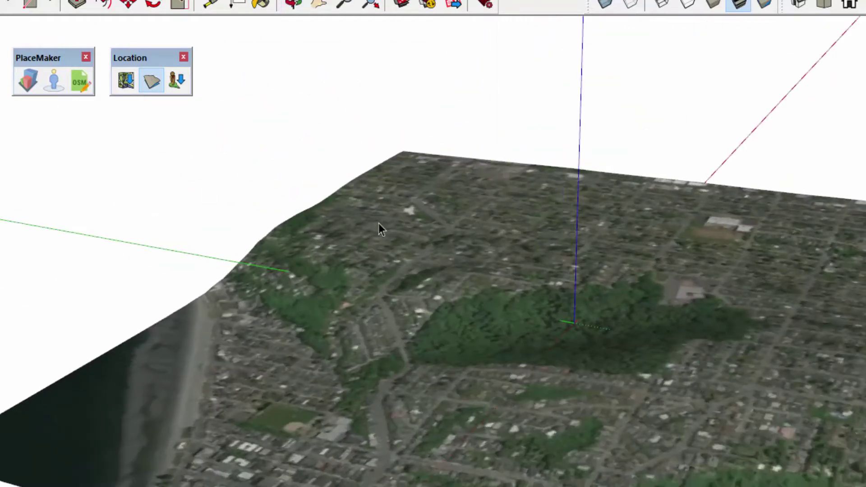
{"action": "left_click", "coordinate": [151, 82]}
{"action": "left_click", "coordinate": [151, 82]}
{"action": "middle_click_drag", "start_coordinate": [239, 237], "coordinate": [608, 382]}
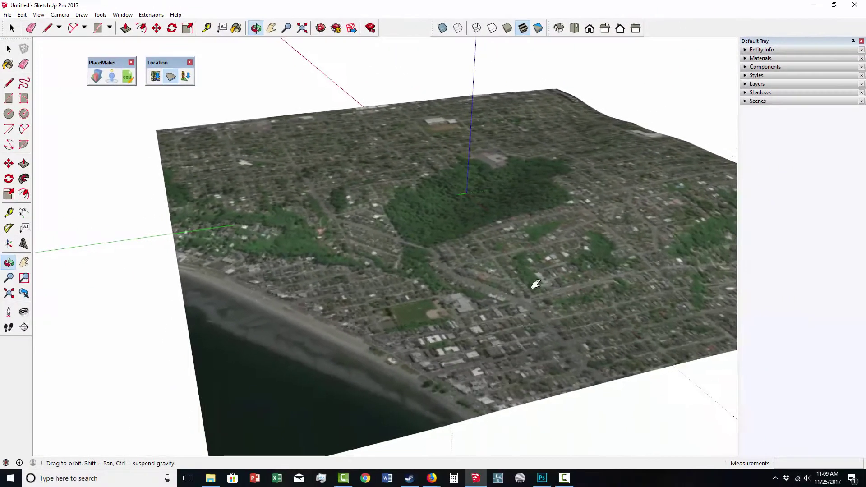
{"action": "middle_click_drag", "start_coordinate": [760, 428], "coordinate": [565, 426]}
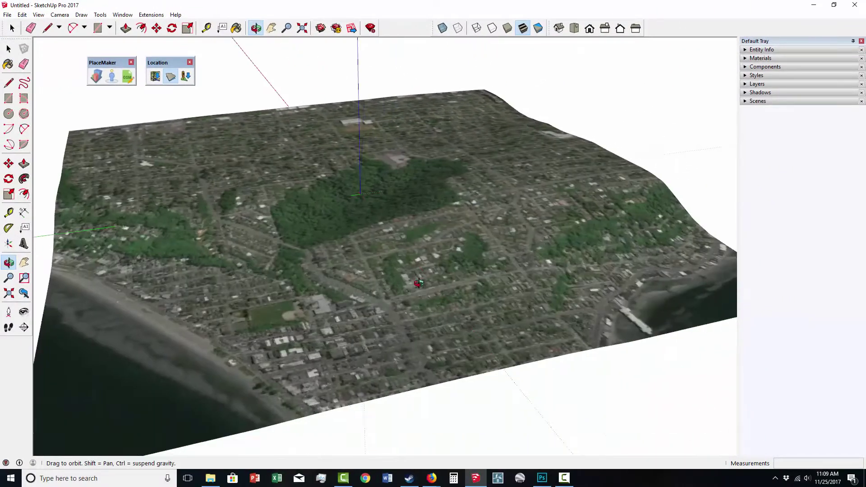
{"action": "middle_click_drag", "start_coordinate": [419, 283], "coordinate": [455, 280]}
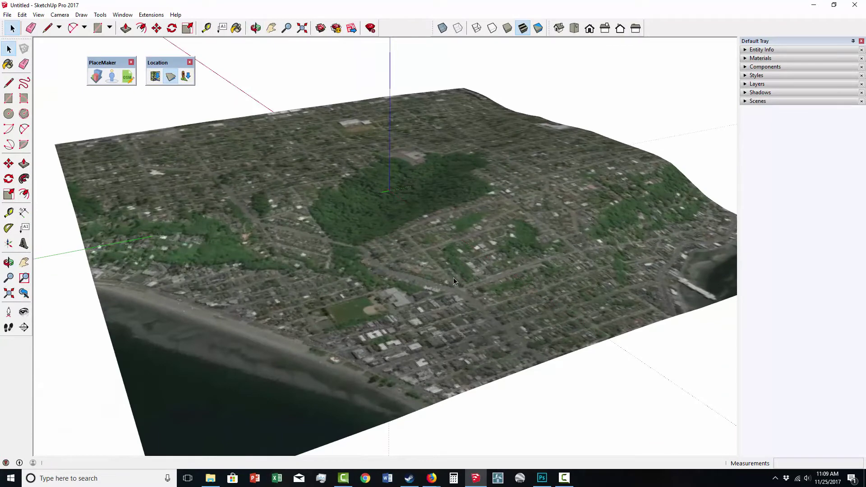
Open PlaceMaker, expand and widen the Trees options, and enable Drop onto Surface
{"action": "left_click", "coordinate": [97, 77]}
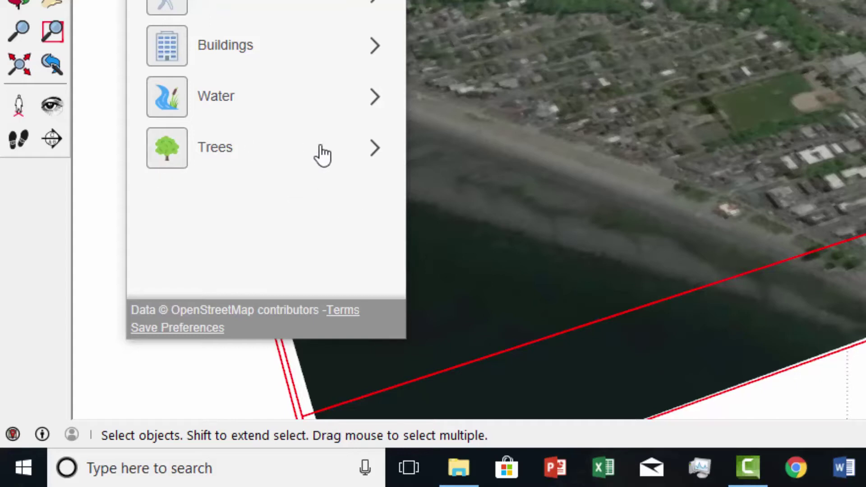
{"action": "left_click", "coordinate": [375, 151]}
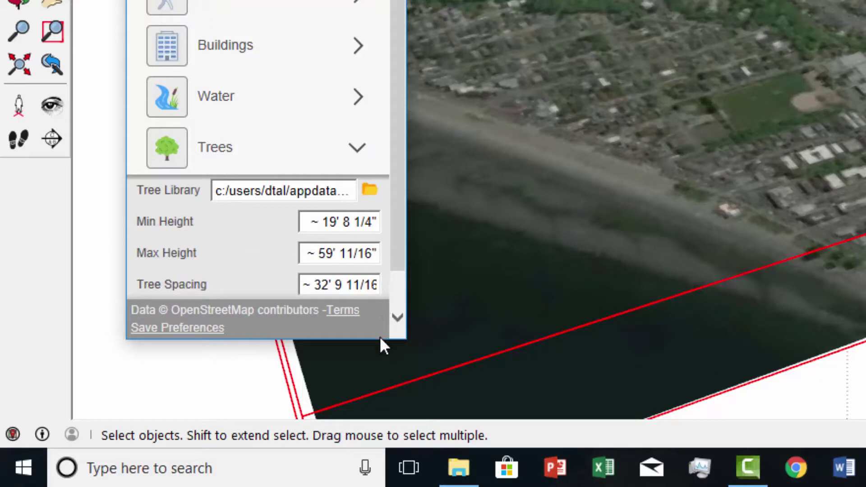
{"action": "left_click_drag", "start_coordinate": [385, 340], "coordinate": [388, 395]}
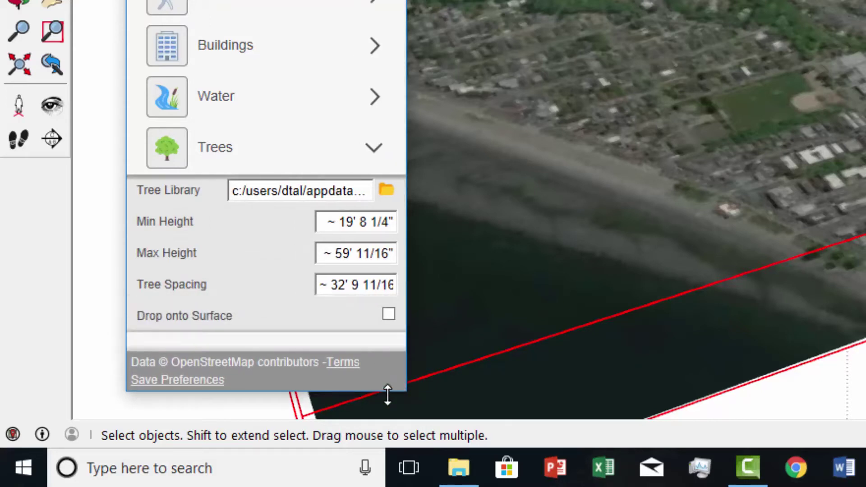
{"action": "left_click_drag", "start_coordinate": [412, 334], "coordinate": [464, 302]}
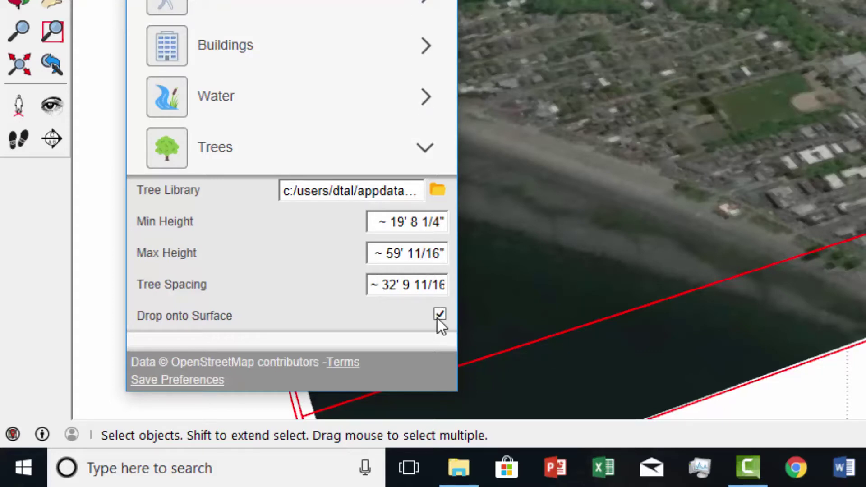
{"action": "mouse_move", "coordinate": [255, 319]}
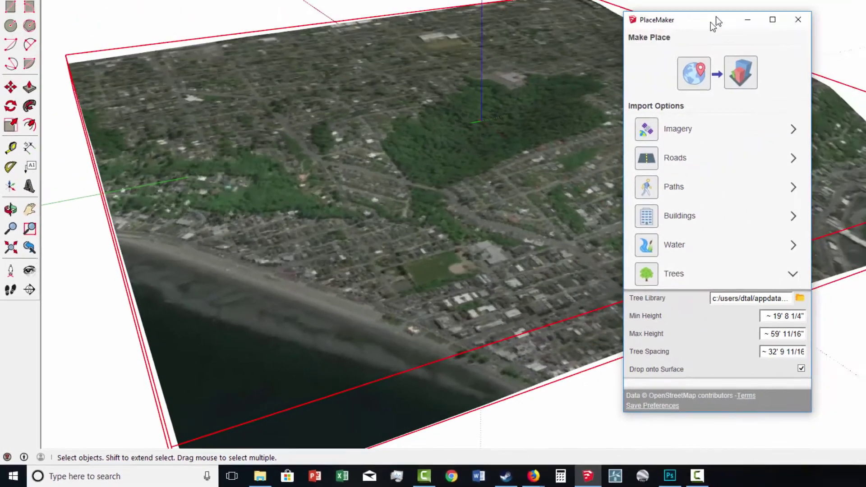
{"action": "left_click_drag", "start_coordinate": [587, 103], "coordinate": [644, 111]}
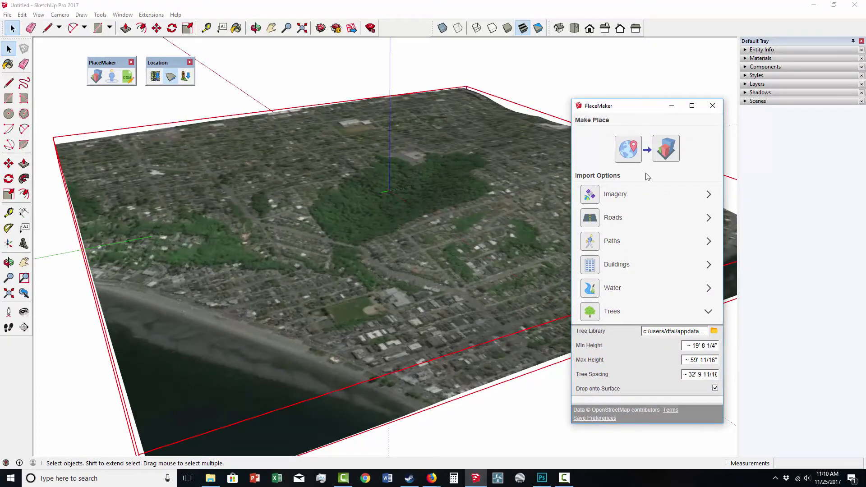
Import OpenStreetMap trees onto the West Seattle park and green areas
{"action": "left_click", "coordinate": [588, 311]}
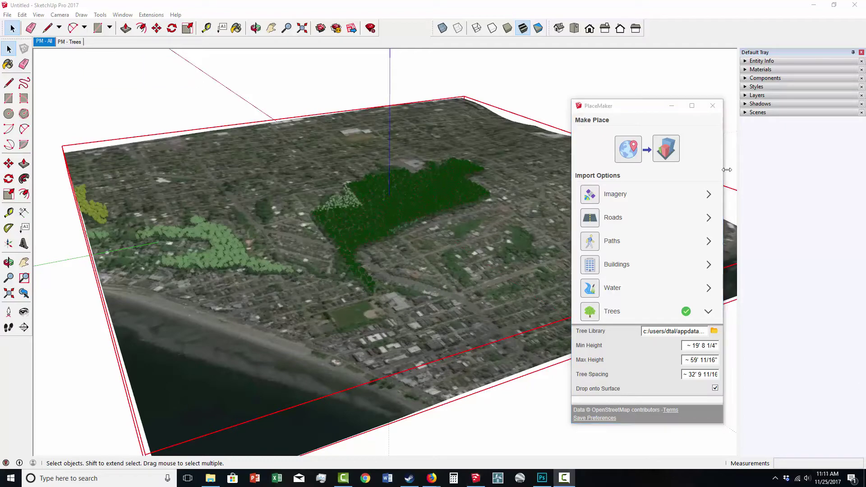
Close PlaceMaker and orbit around the terrain to inspect the new trees and shoreline
{"action": "left_click", "coordinate": [713, 106]}
{"action": "middle_click_drag", "start_coordinate": [579, 242], "coordinate": [430, 261]}
{"action": "scroll", "coordinate": [471, 297], "scroll_direction": "up", "scroll_amount": 8}
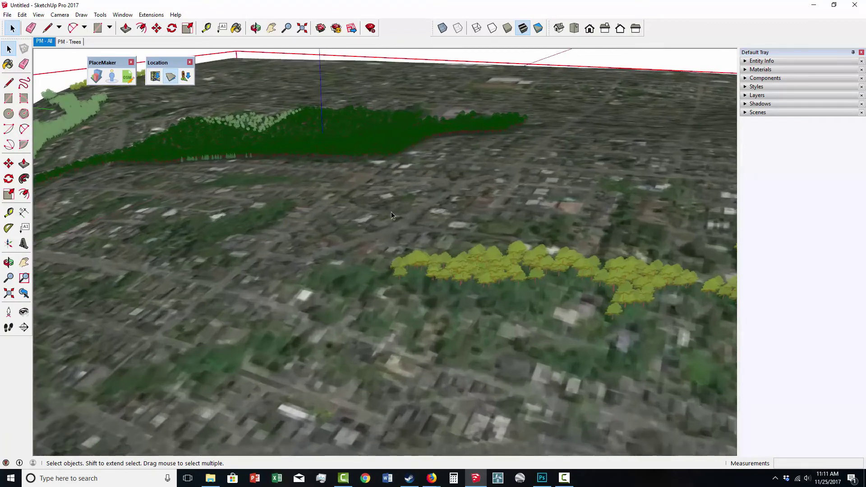
{"action": "middle_click_drag", "start_coordinate": [391, 216], "coordinate": [424, 316]}
{"action": "scroll", "coordinate": [409, 299], "scroll_direction": "up", "scroll_amount": 2}
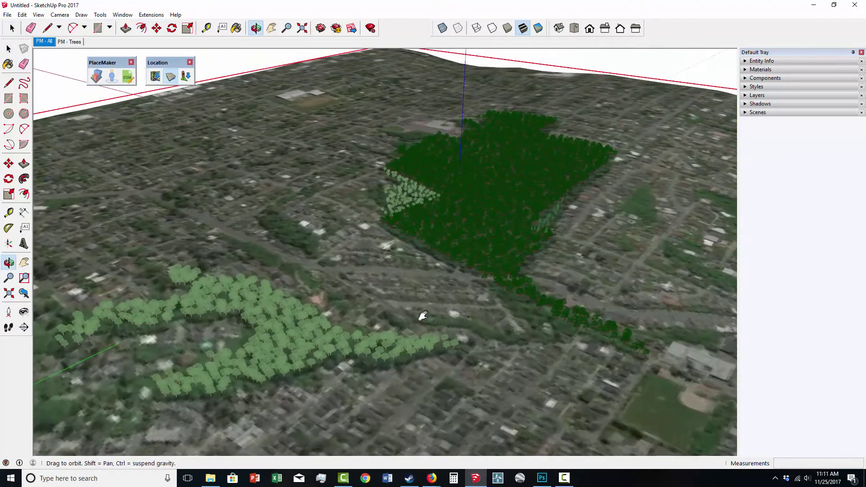
{"action": "scroll", "coordinate": [422, 311], "scroll_direction": "down", "scroll_amount": 2}
{"action": "middle_click_drag", "start_coordinate": [411, 270], "coordinate": [297, 273]}
{"action": "scroll", "coordinate": [297, 274], "scroll_direction": "down", "scroll_amount": 3}
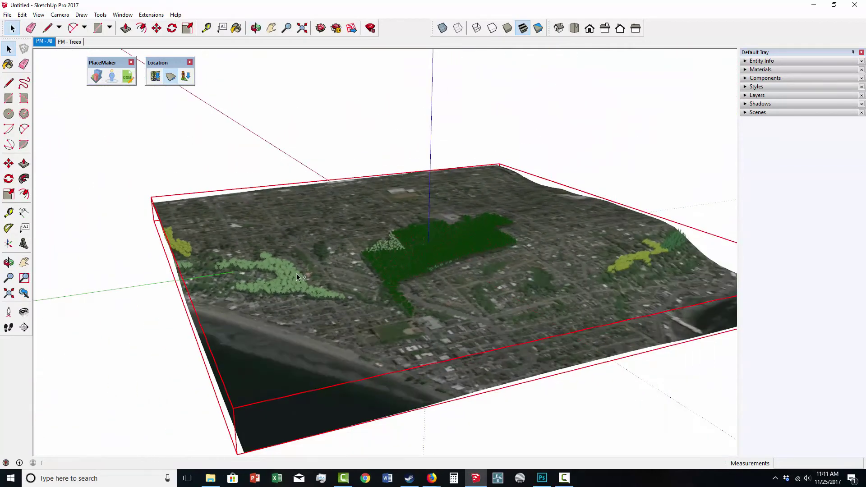
{"action": "middle_click_drag", "start_coordinate": [350, 264], "coordinate": [337, 315]}
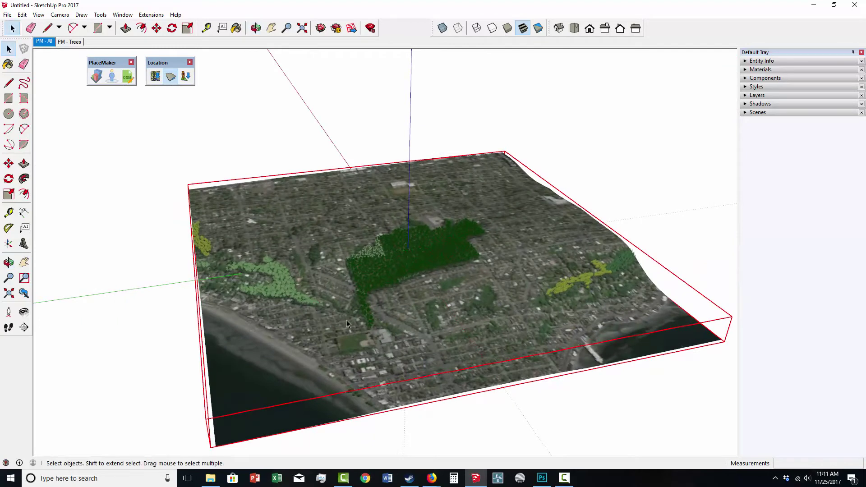
{"action": "scroll", "coordinate": [420, 327], "scroll_direction": "up", "scroll_amount": 1}
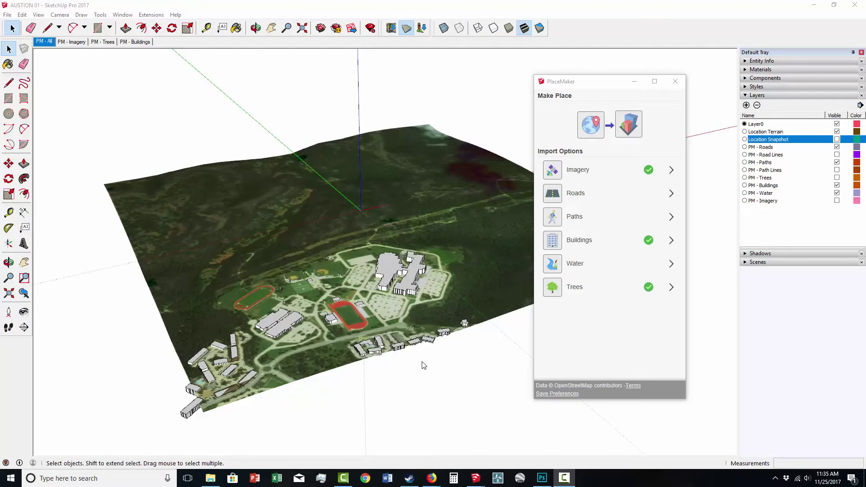
Orbit to an oblique view of the AUSTION 01 campus and select its terrain surface
{"action": "middle_click_drag", "start_coordinate": [385, 235], "coordinate": [385, 217]}
{"action": "scroll", "coordinate": [385, 217], "scroll_direction": "up", "scroll_amount": 5}
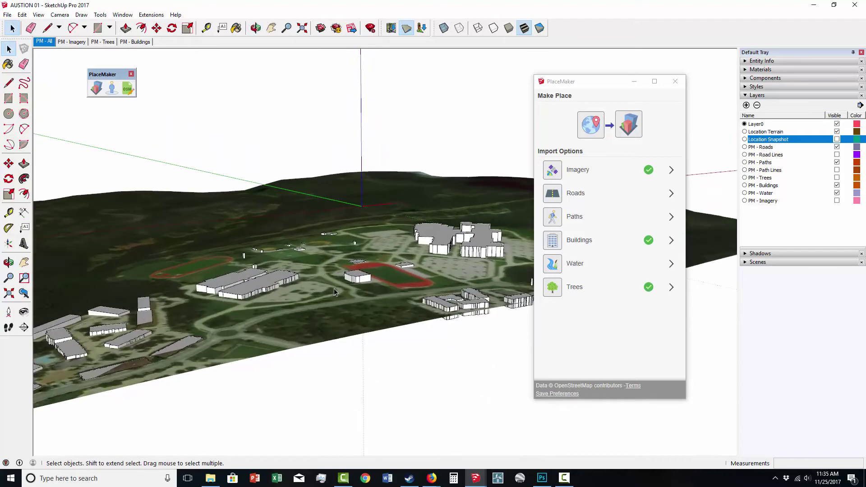
{"action": "middle_click_drag", "start_coordinate": [403, 282], "coordinate": [366, 297]}
{"action": "scroll", "coordinate": [366, 297], "scroll_direction": "down", "scroll_amount": 4}
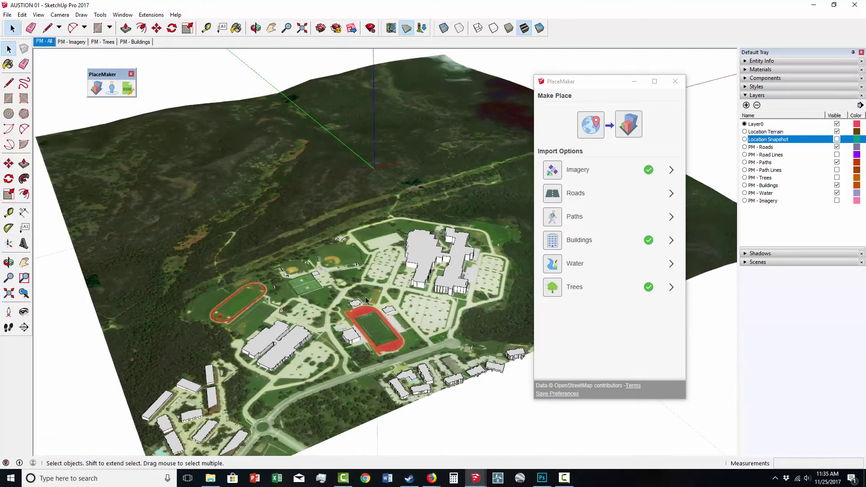
{"action": "middle_click_drag", "start_coordinate": [364, 248], "coordinate": [384, 282]}
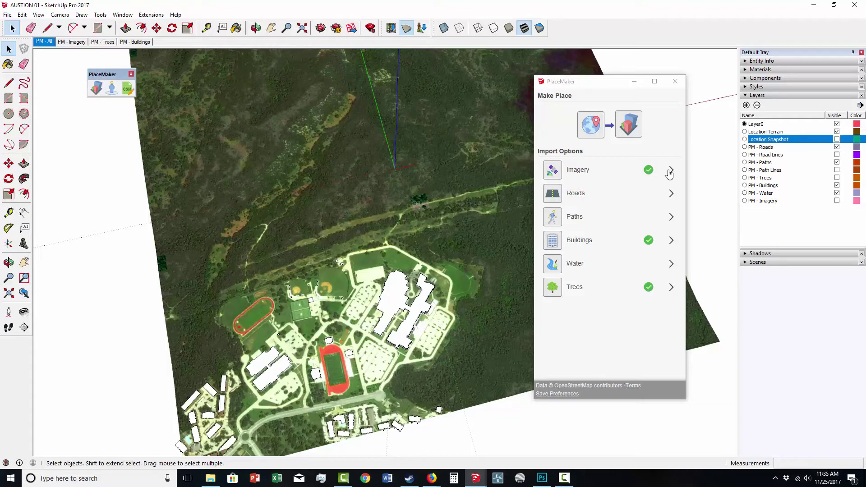
{"action": "middle_click_drag", "start_coordinate": [371, 267], "coordinate": [413, 124]}
{"action": "scroll", "coordinate": [380, 219], "scroll_direction": "up", "scroll_amount": 3}
{"action": "middle_click_drag", "start_coordinate": [380, 219], "coordinate": [380, 197]}
{"action": "left_click", "coordinate": [364, 206]}
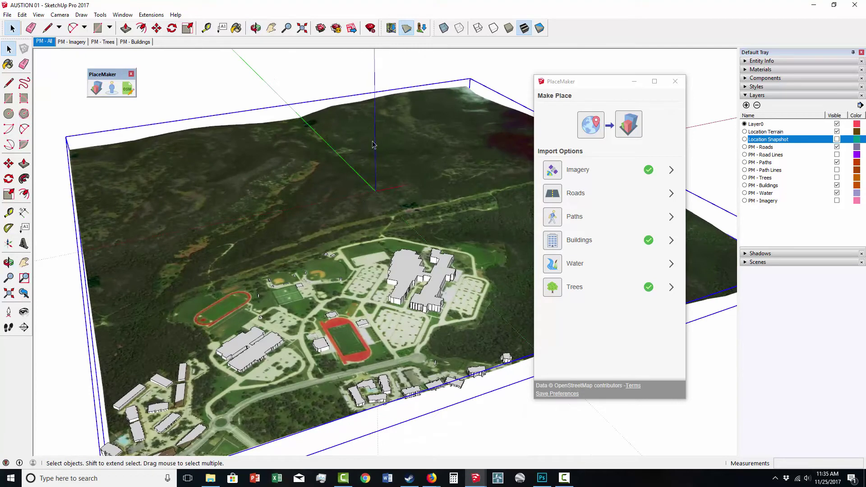
Expand PlaceMaker's Trees options and import OSM trees dropped onto the campus terrain
{"action": "left_click", "coordinate": [670, 288]}
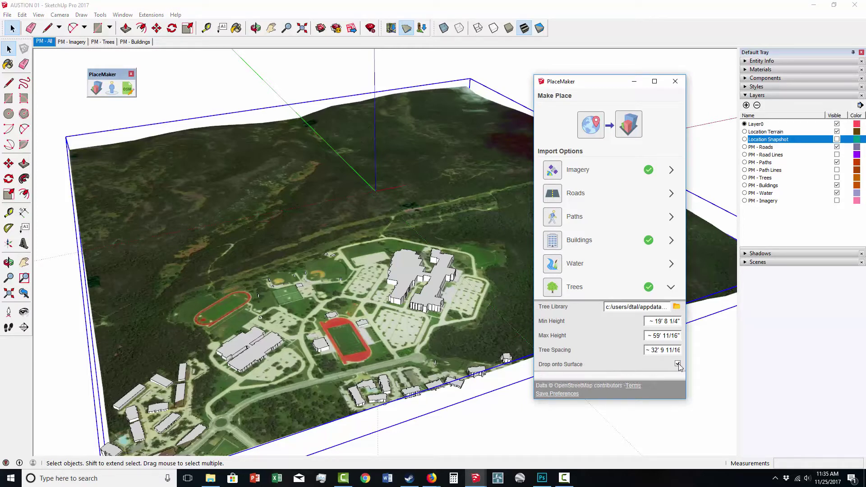
{"action": "left_click", "coordinate": [672, 288]}
{"action": "left_click", "coordinate": [673, 289]}
{"action": "left_click", "coordinate": [552, 291]}
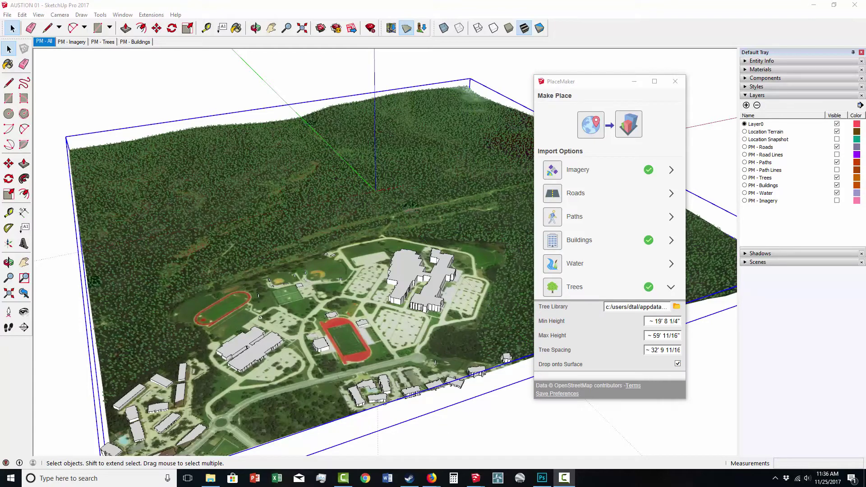
Close the PlaceMaker window and zoom in close to the trees along the forest edge
{"action": "left_click", "coordinate": [676, 82]}
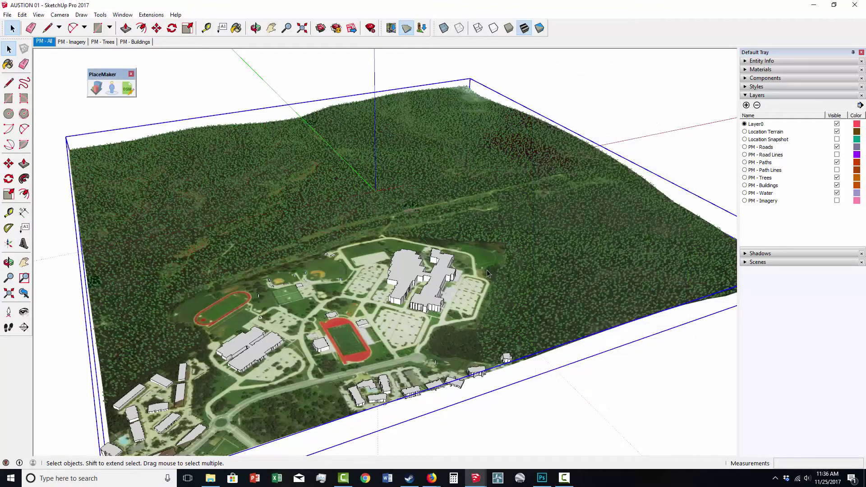
{"action": "middle_click_drag", "start_coordinate": [482, 271], "coordinate": [444, 221]}
{"action": "scroll", "coordinate": [389, 199], "scroll_direction": "up", "scroll_amount": 10}
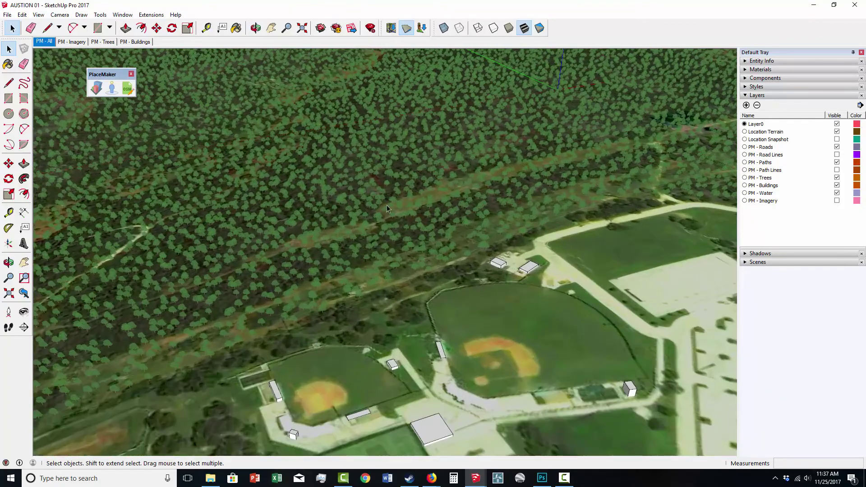
{"action": "scroll", "coordinate": [387, 209], "scroll_direction": "up", "scroll_amount": 2}
{"action": "middle_click_drag", "start_coordinate": [389, 221], "coordinate": [469, 181]}
{"action": "scroll", "coordinate": [408, 267], "scroll_direction": "up", "scroll_amount": 5}
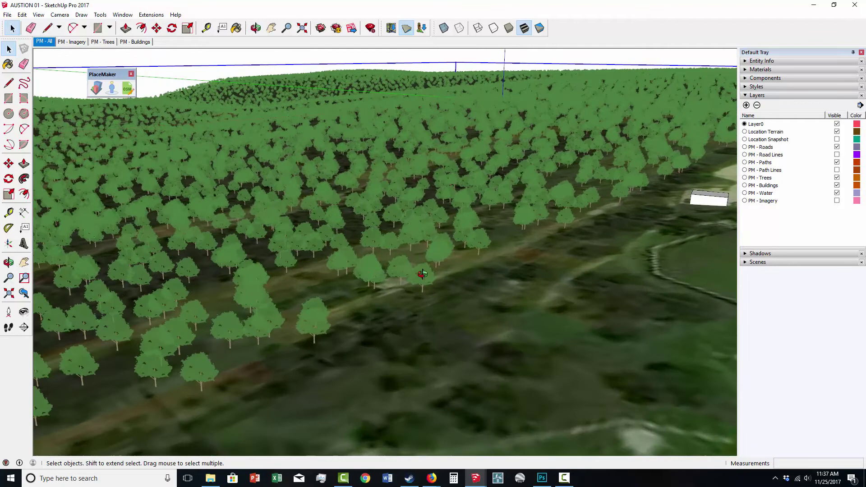
{"action": "middle_click_drag", "start_coordinate": [423, 273], "coordinate": [423, 305]}
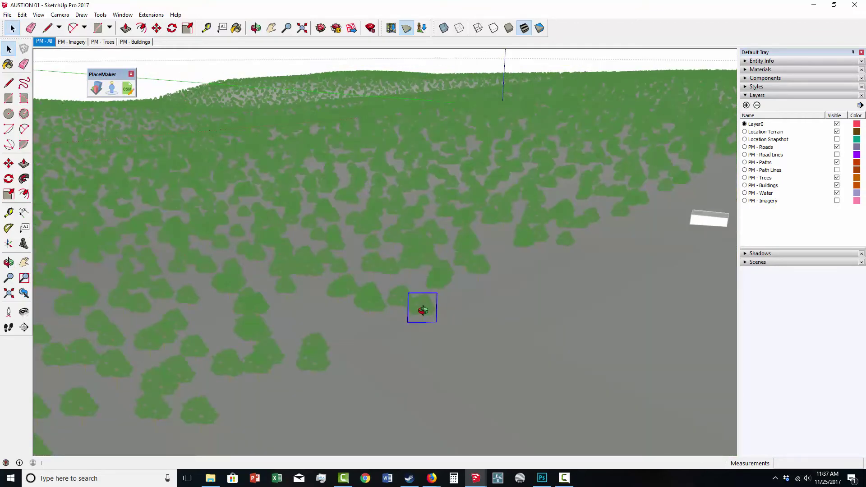
Inside the tree component, scale the tree up by 1.69 from a corner grip
{"action": "double_click", "coordinate": [424, 309]}
{"action": "key", "text": "s"}
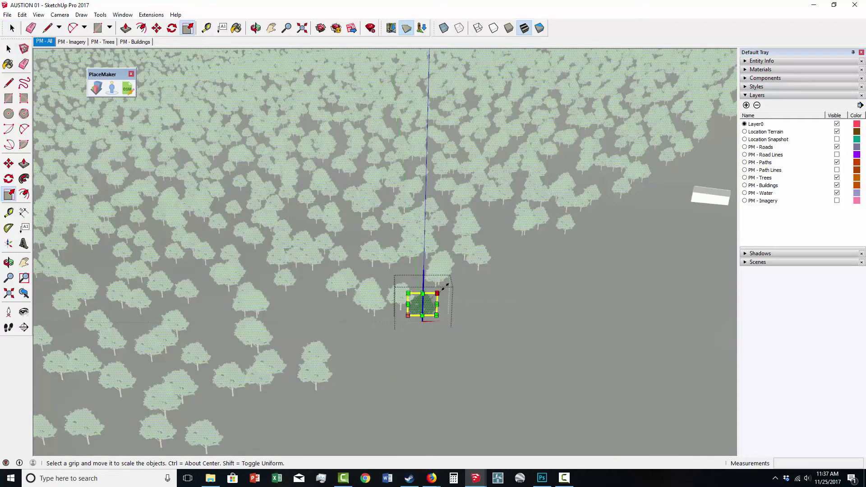
{"action": "left_click", "coordinate": [447, 286]}
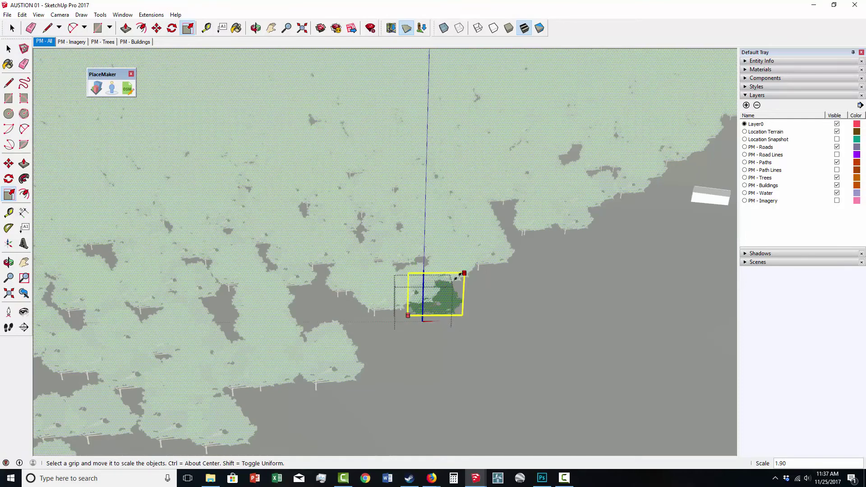
{"action": "left_click", "coordinate": [459, 277]}
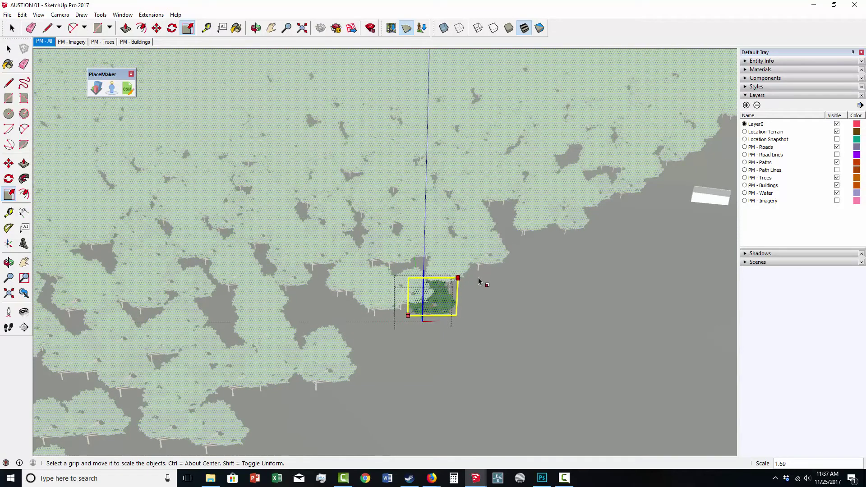
{"action": "key", "text": "space"}
{"action": "left_click", "coordinate": [482, 281]}
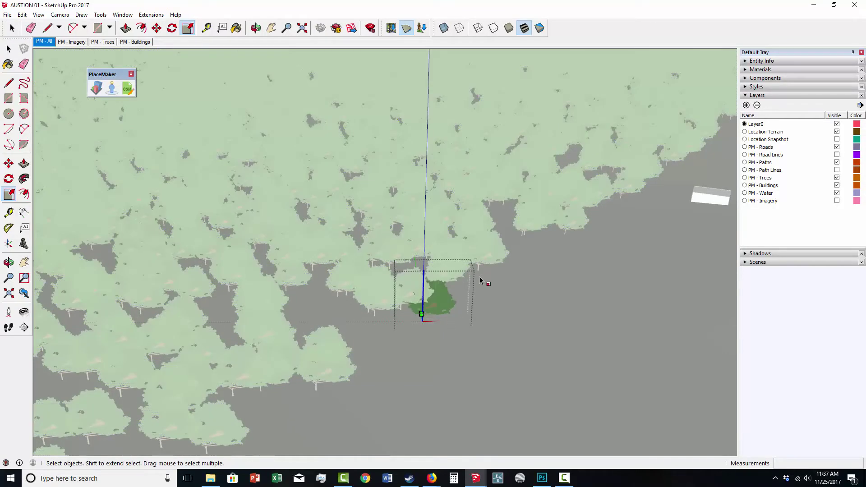
{"action": "mouse_move", "coordinate": [480, 277]}
{"action": "middle_mouse_down"}
{"action": "mouse_move", "coordinate": [484, 313]}
{"action": "mouse_move", "coordinate": [478, 286]}
{"action": "middle_mouse_up"}
Open the Yellow Green tree material's colour settings and raise its saturation and lightness
{"action": "key", "text": "b"}
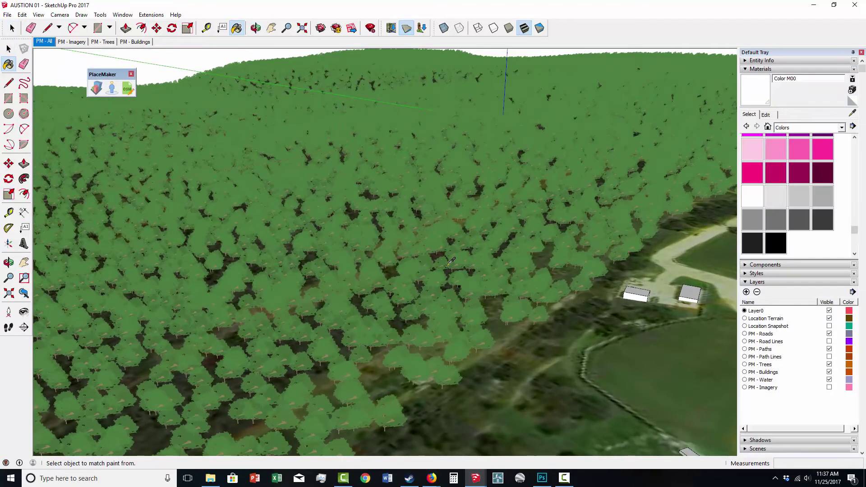
{"action": "left_click", "coordinate": [766, 115]}
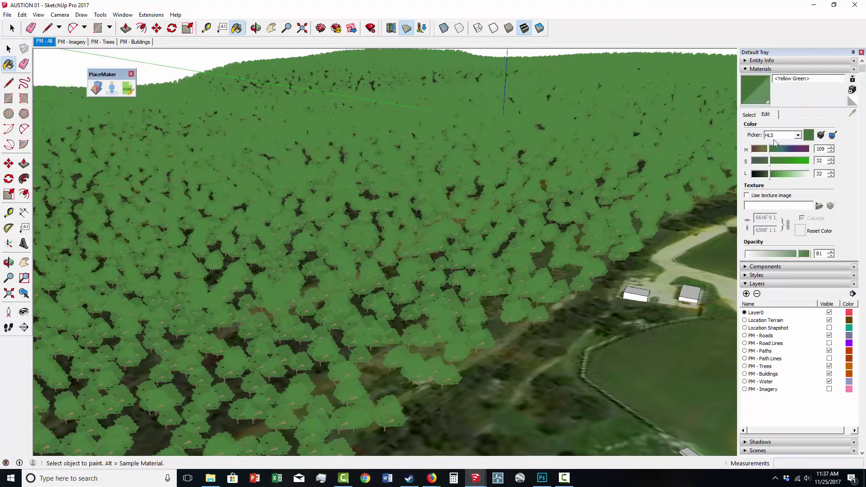
{"action": "left_click", "coordinate": [782, 161]}
{"action": "left_click", "coordinate": [779, 175]}
{"action": "middle_click_drag", "start_coordinate": [526, 214], "coordinate": [521, 230]}
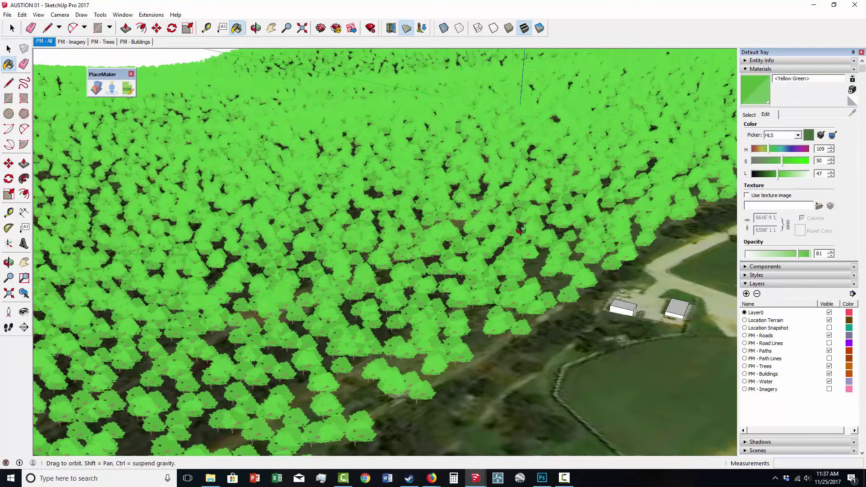
Zoom out over the campus and return the tree colour to dark green (HLS 109, 32, 32)
{"action": "key", "text": "space"}
{"action": "scroll", "coordinate": [522, 232], "scroll_direction": "down", "scroll_amount": 6}
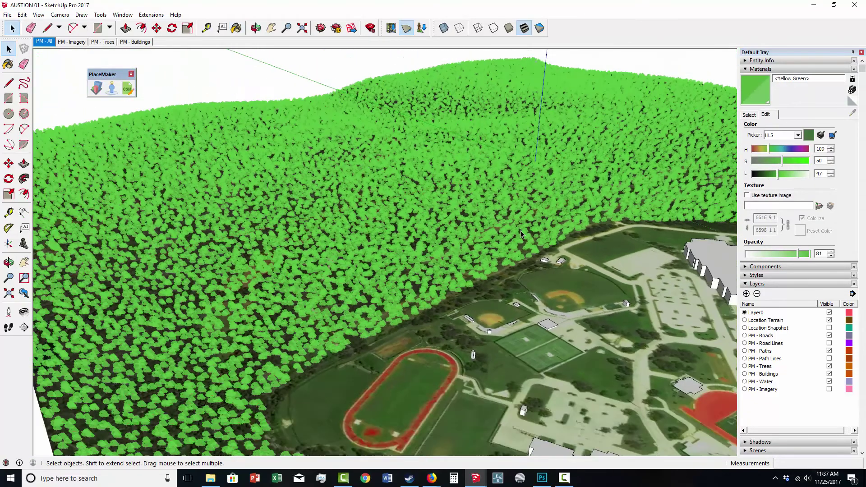
{"action": "scroll", "coordinate": [521, 233], "scroll_direction": "down", "scroll_amount": 3}
{"action": "middle_click_drag", "start_coordinate": [521, 233], "coordinate": [379, 172]}
{"action": "scroll", "coordinate": [379, 171], "scroll_direction": "up", "scroll_amount": 3}
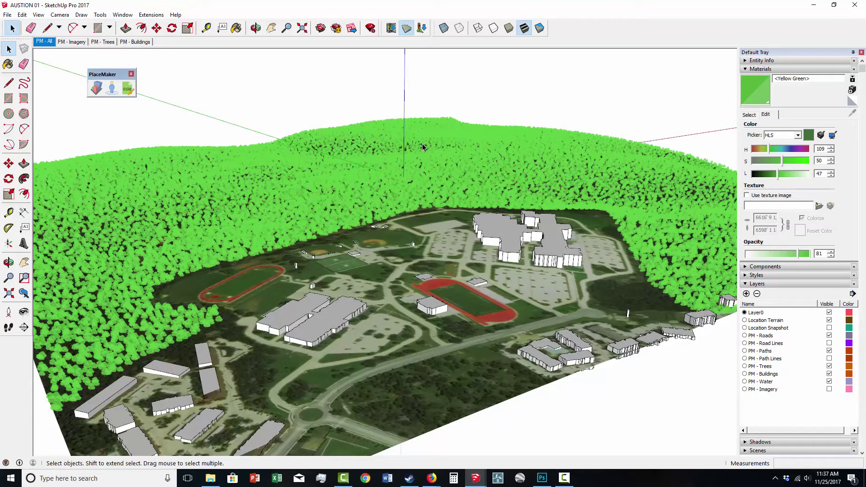
{"action": "left_click", "coordinate": [810, 136]}
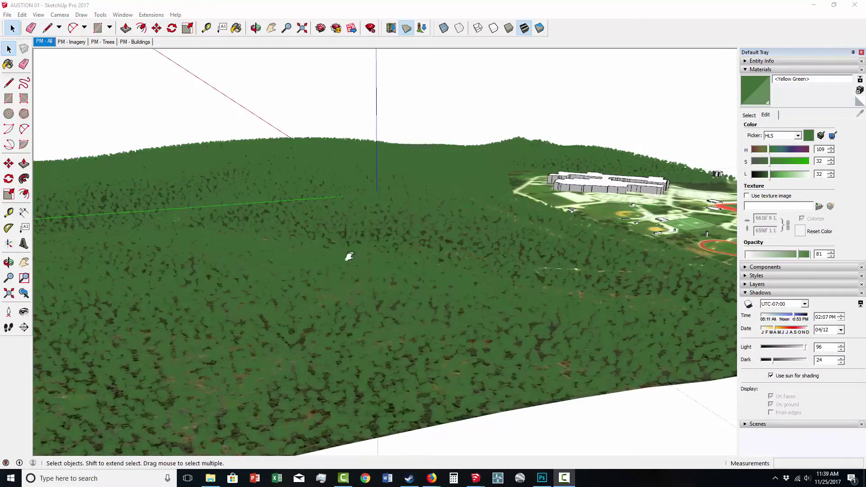
Shift the tree material's hue from 109 to 39, then to 221 for dark blue
{"action": "middle_click_drag", "start_coordinate": [348, 253], "coordinate": [506, 212]}
{"action": "scroll", "coordinate": [514, 228], "scroll_direction": "up", "scroll_amount": 2}
{"action": "scroll", "coordinate": [506, 212], "scroll_direction": "down", "scroll_amount": 2}
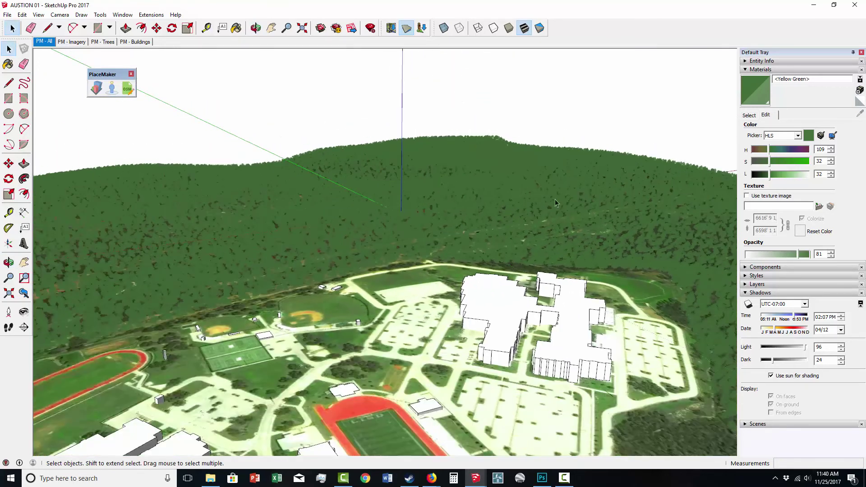
{"action": "left_click", "coordinate": [760, 152]}
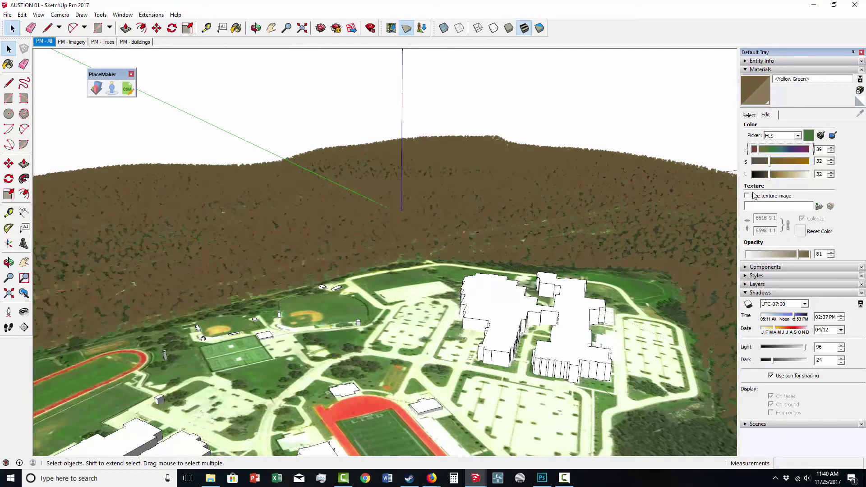
{"action": "left_click", "coordinate": [789, 149]}
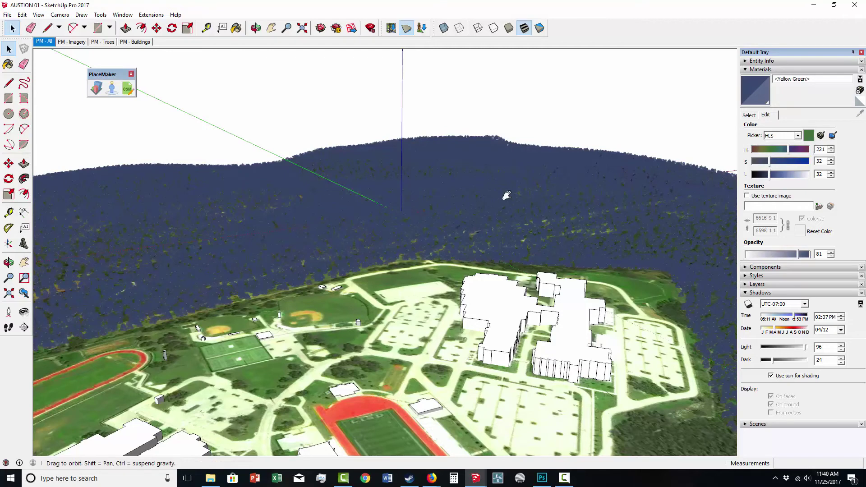
{"action": "scroll", "coordinate": [509, 194], "scroll_direction": "down", "scroll_amount": 5}
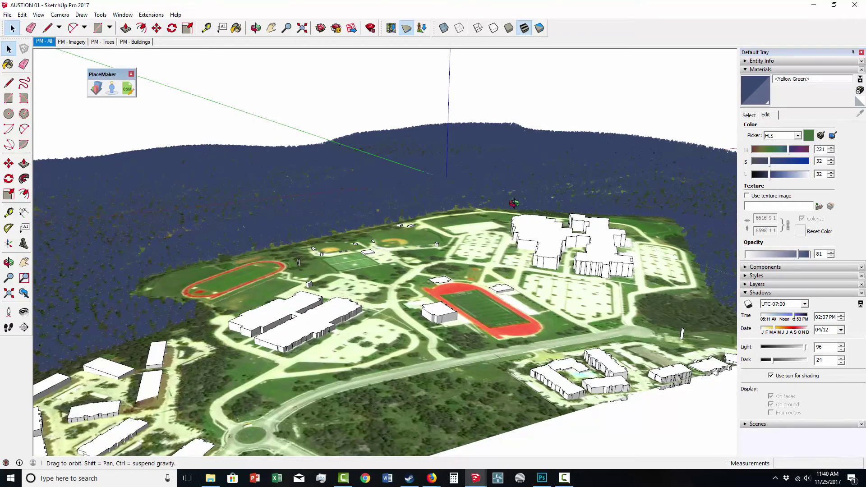